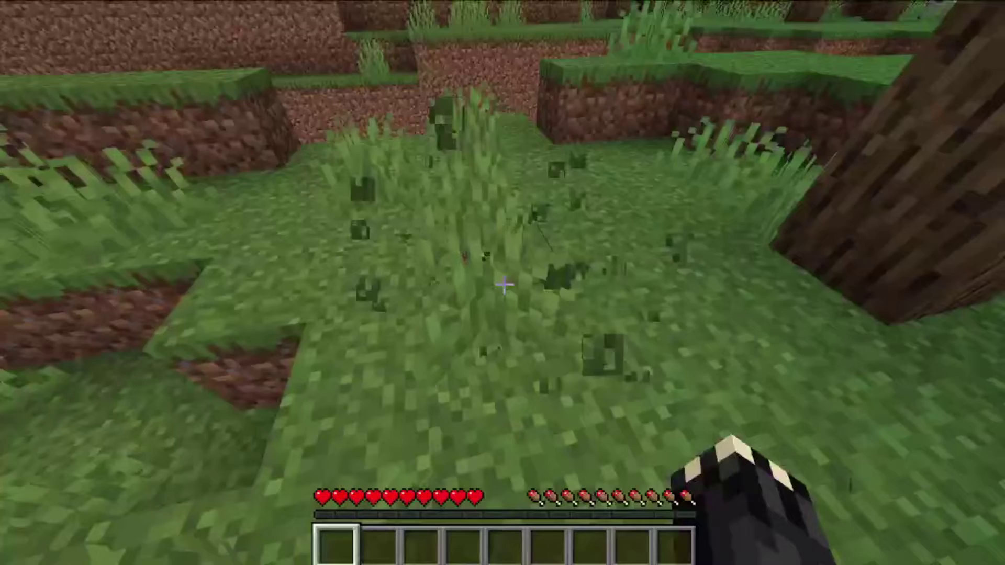
Step: Break the tall grass to collect wheat seeds into hotbar slot 1
{"action": "left_click", "coordinate": [502, 283]}
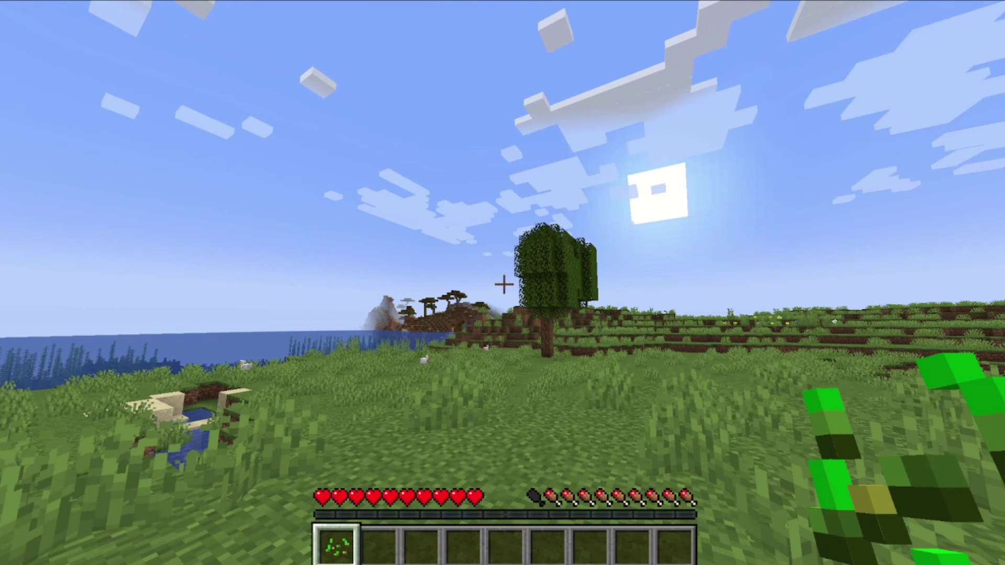
Step: Switch to third-person front view and walk the player beside the dirt hole
{"action": "key", "text": "F5"}
{"action": "key", "text": "F5"}
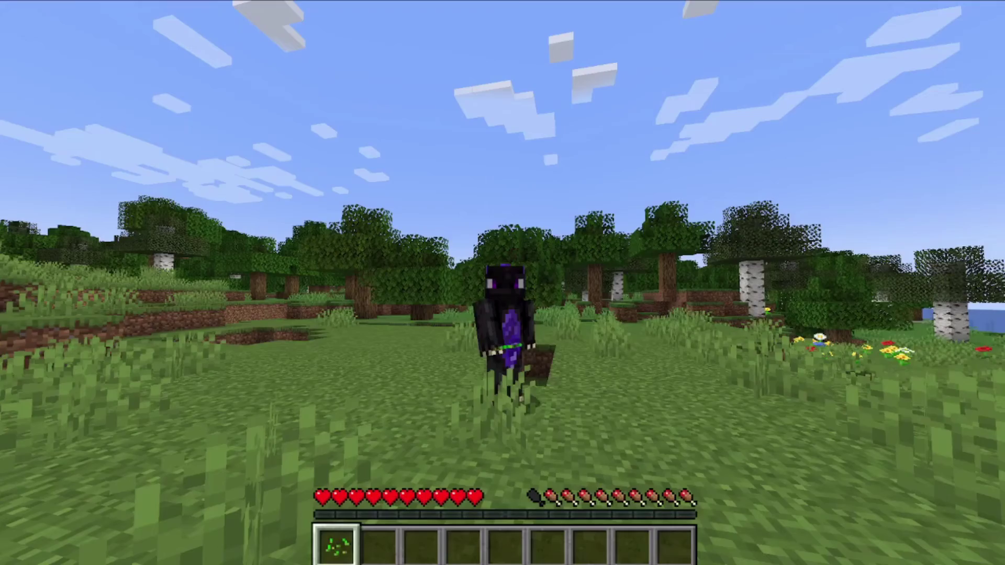
{"action": "key", "text": "w"}
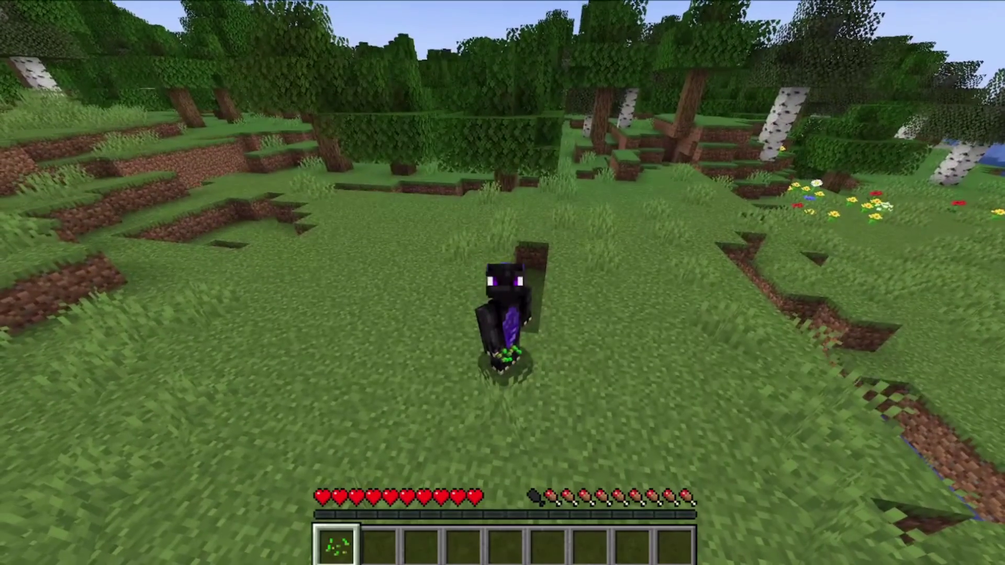
{"action": "key", "text": "w"}
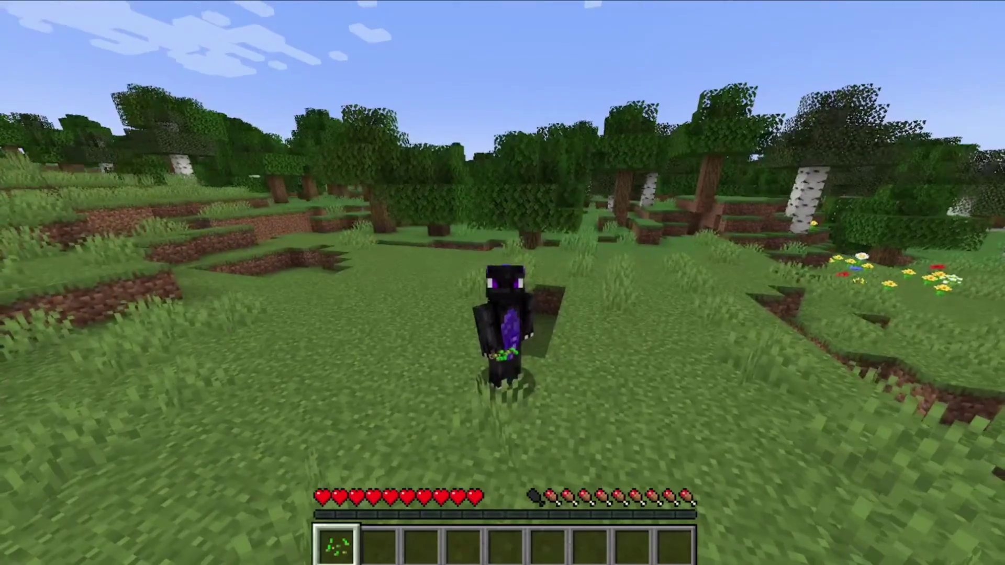
{"action": "key", "text": "w"}
Step: Walk toward the ocean side and turn the camera to face the player
{"action": "key", "text": "w"}
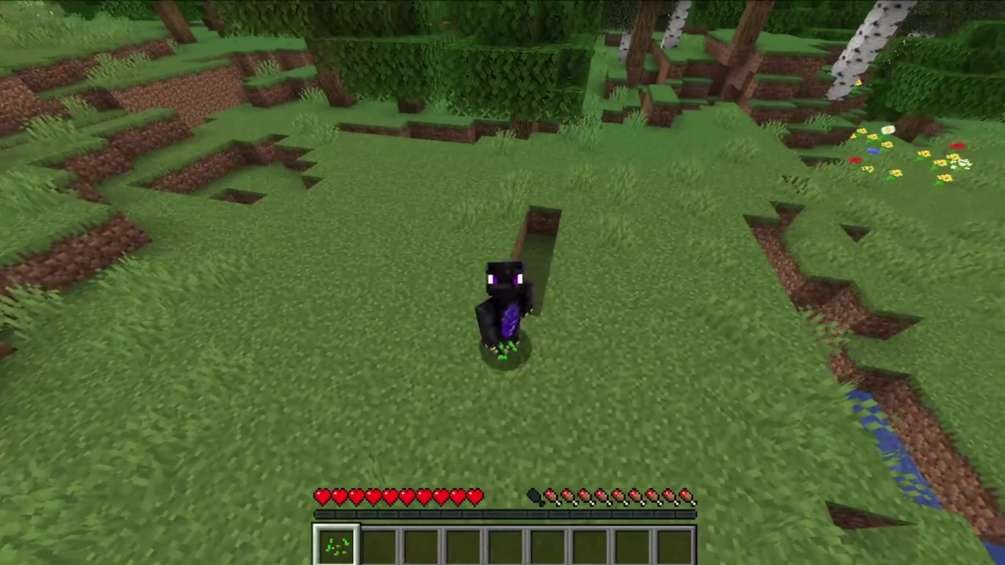
{"action": "key", "text": "w"}
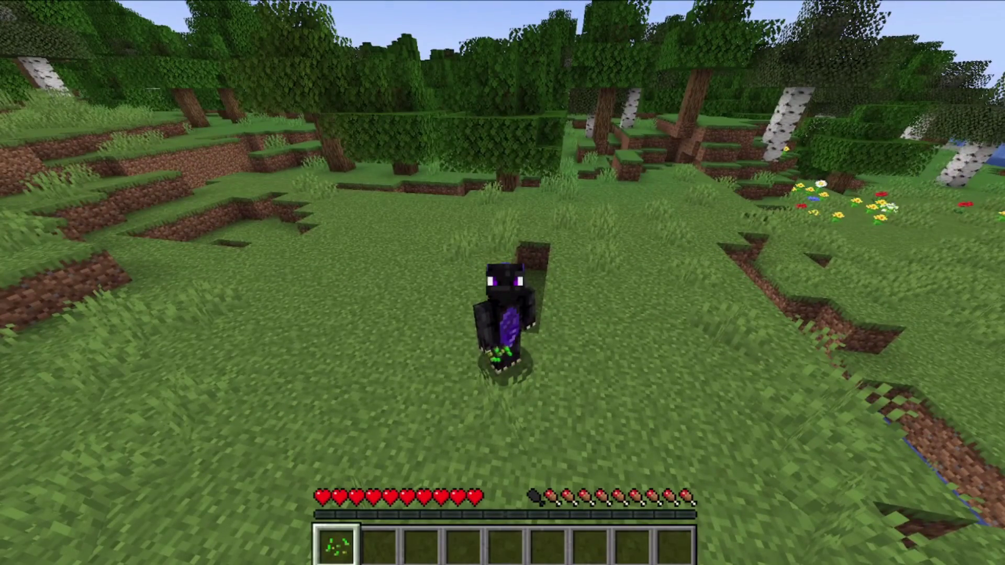
{"action": "key", "text": "w"}
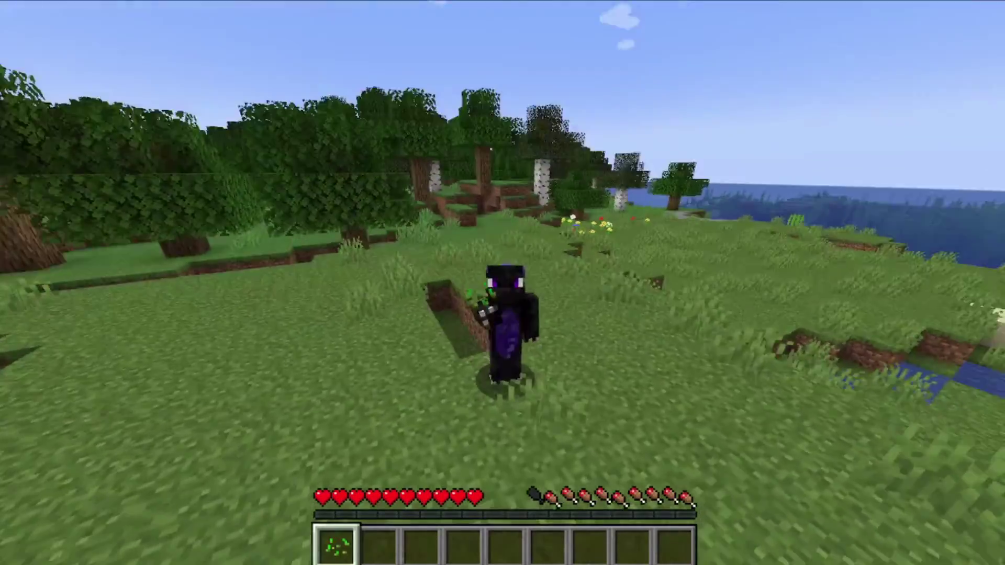
{"action": "mouse_move", "coordinate": [502, 283]}
{"action": "left_mouse_down"}
{"action": "mouse_move", "coordinate": [503, 158]}
{"action": "mouse_move", "coordinate": [503, 330]}
{"action": "left_mouse_up"}
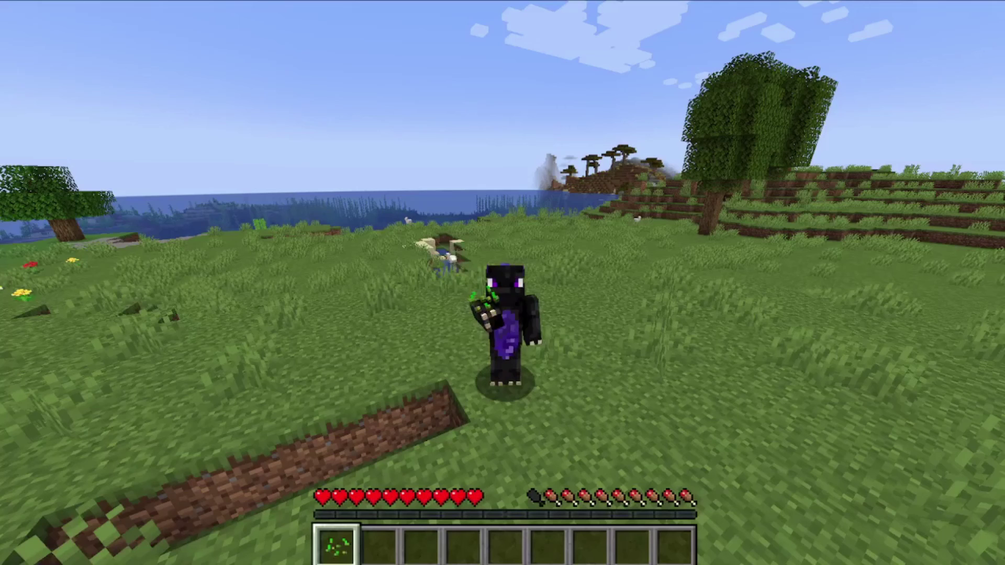